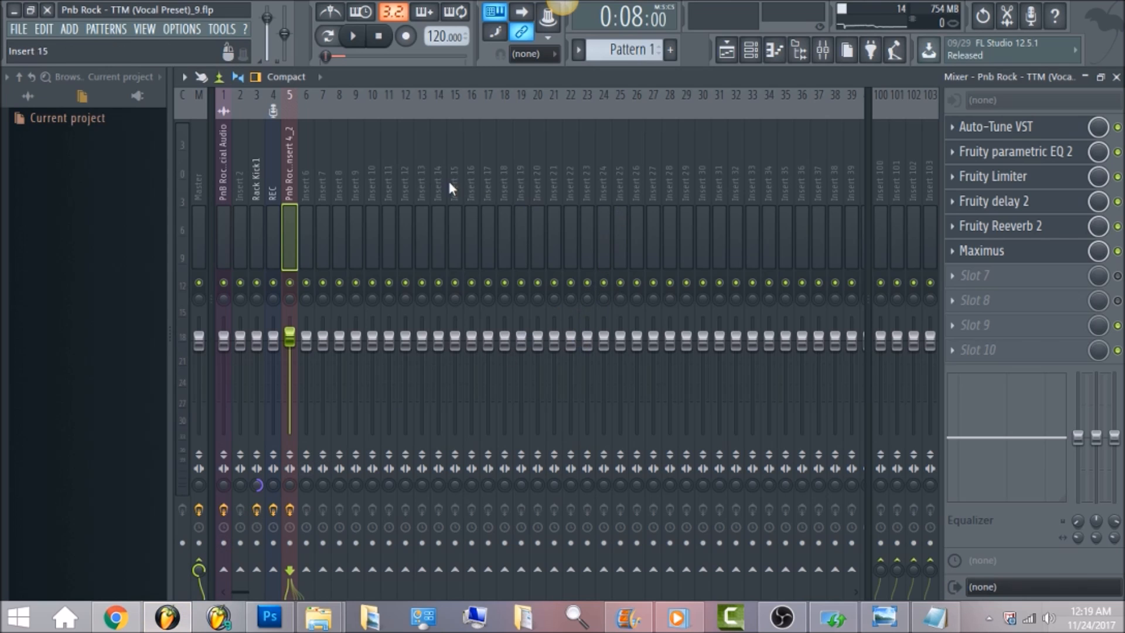
Select the vocal track on insert 5 and mute the song audio on insert 1 and the Rack Kick1 track
left_click(196, 174)
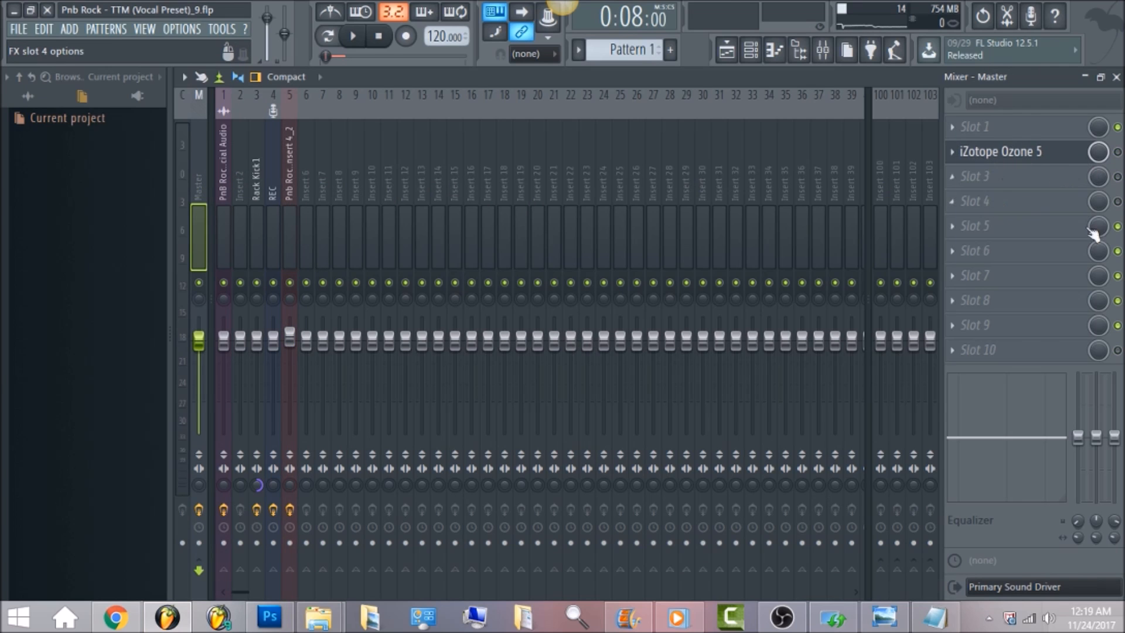
left_click(288, 179)
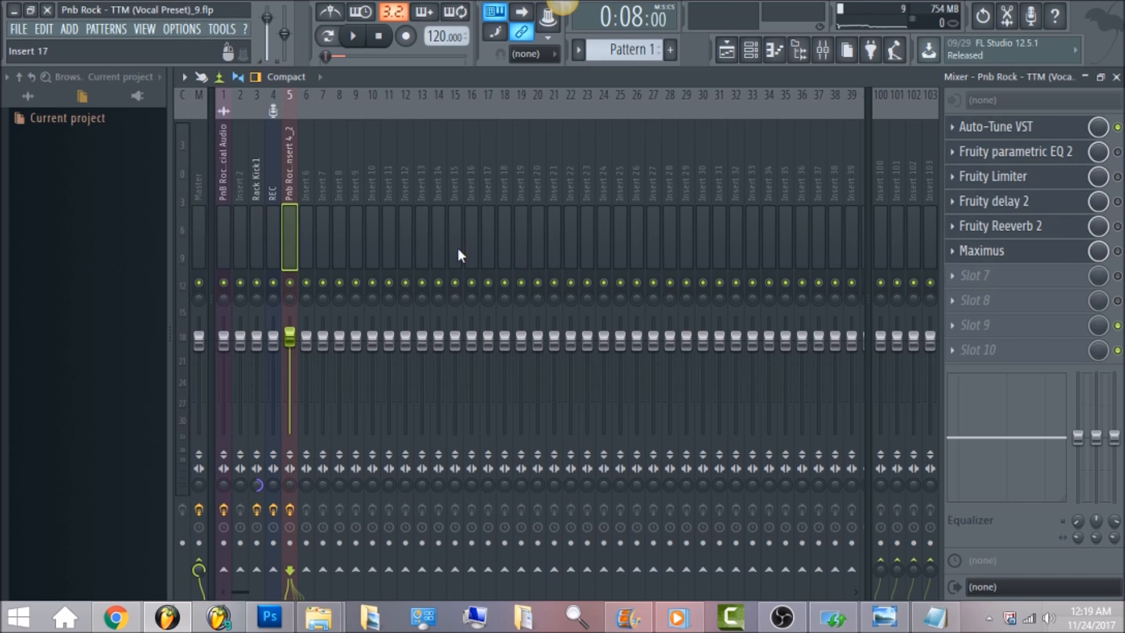
left_click(224, 283)
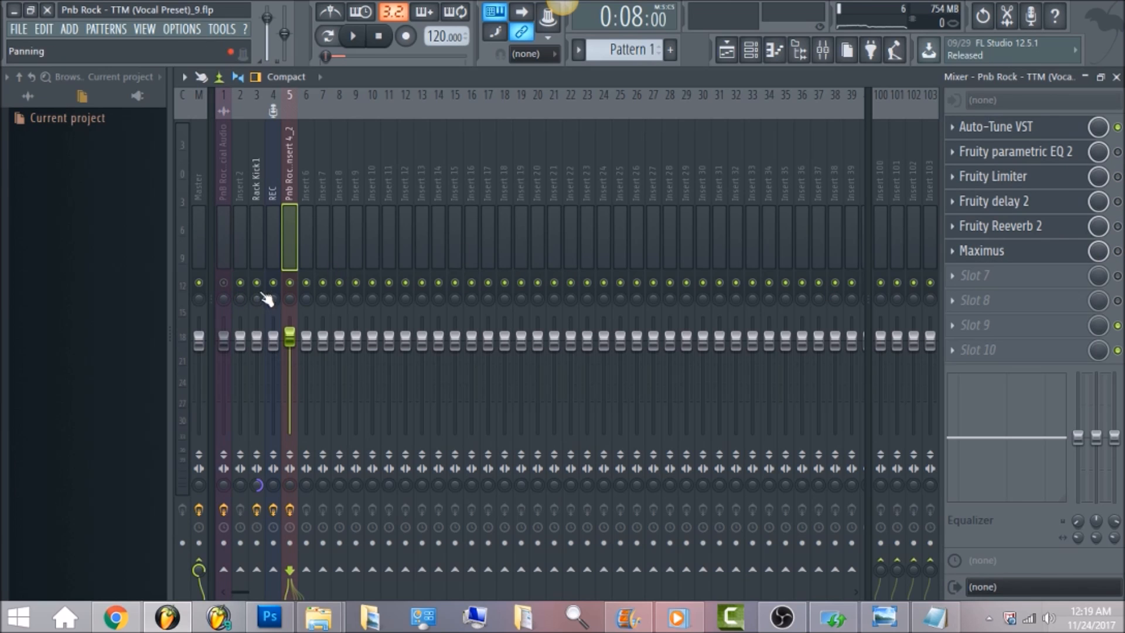
left_click(257, 284)
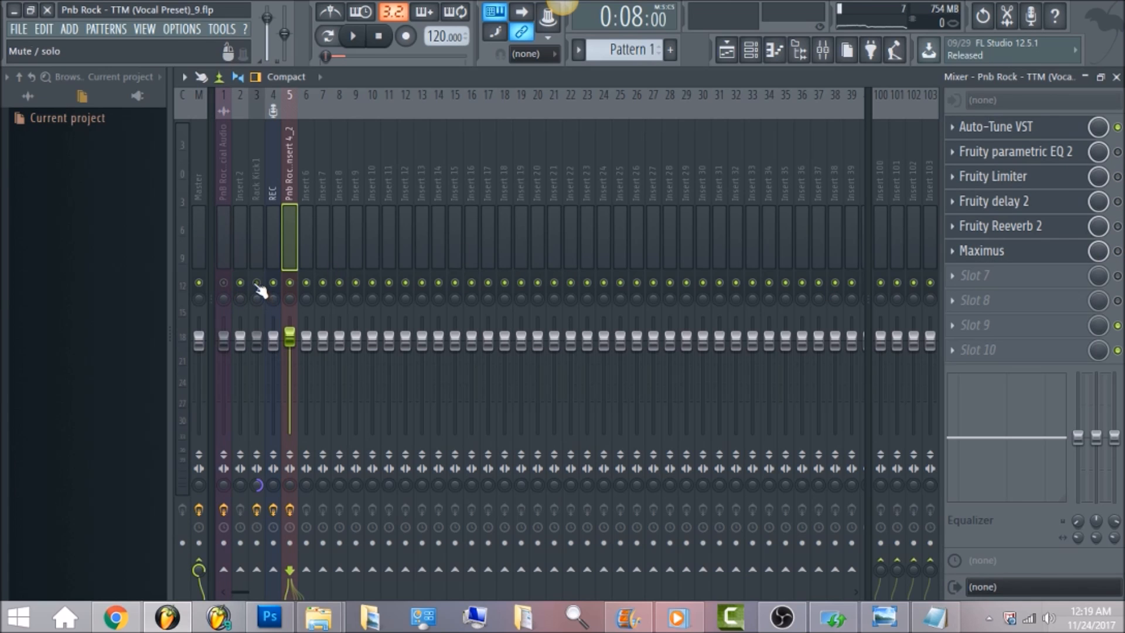
Review the Auto-Tune VST key, scale and retune settings on the vocal track
left_click(1054, 130)
left_click_drag(688, 243, 695, 118)
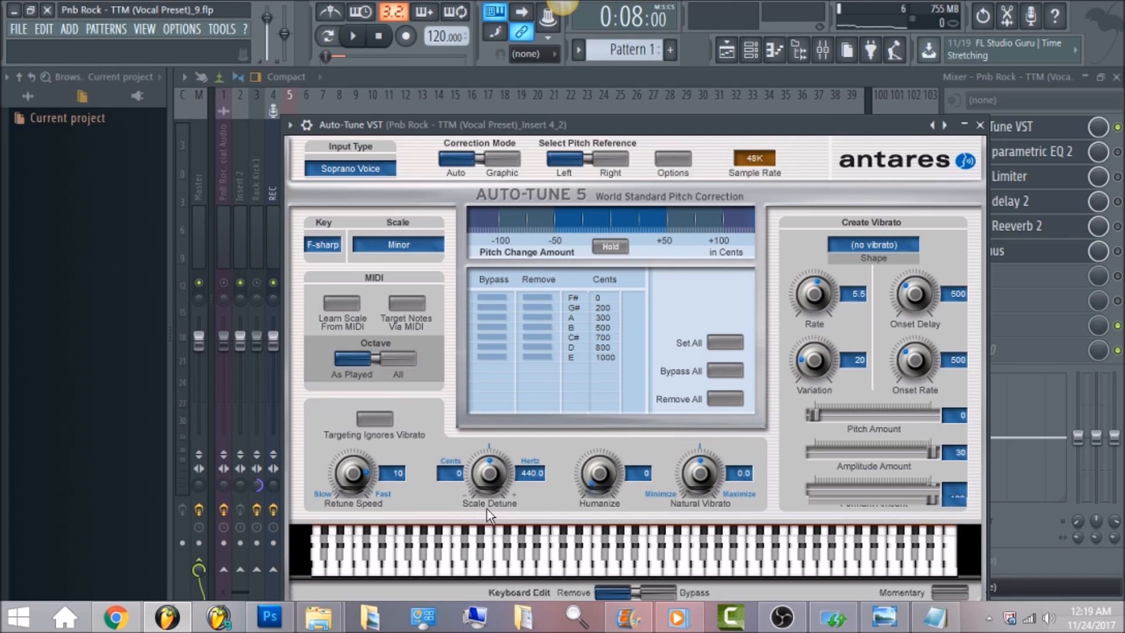
left_click(642, 77)
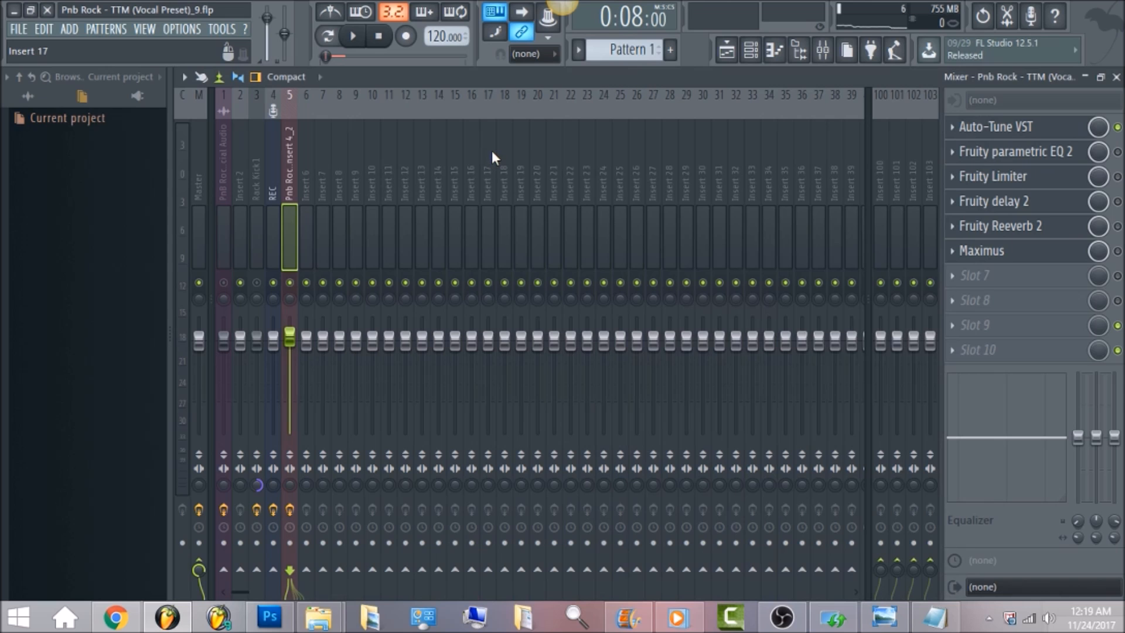
Play the vocal, set the playlist's playback start to bar 6 and return to the mixer
key("space")
left_click(726, 53)
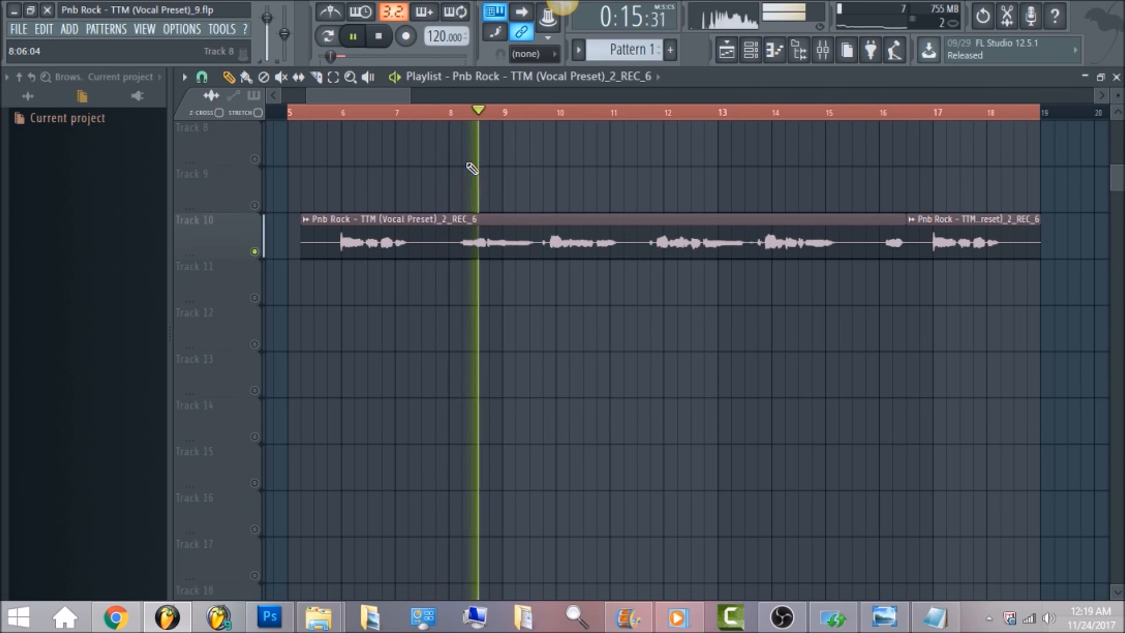
key("space")
left_click(342, 113)
left_click(822, 51)
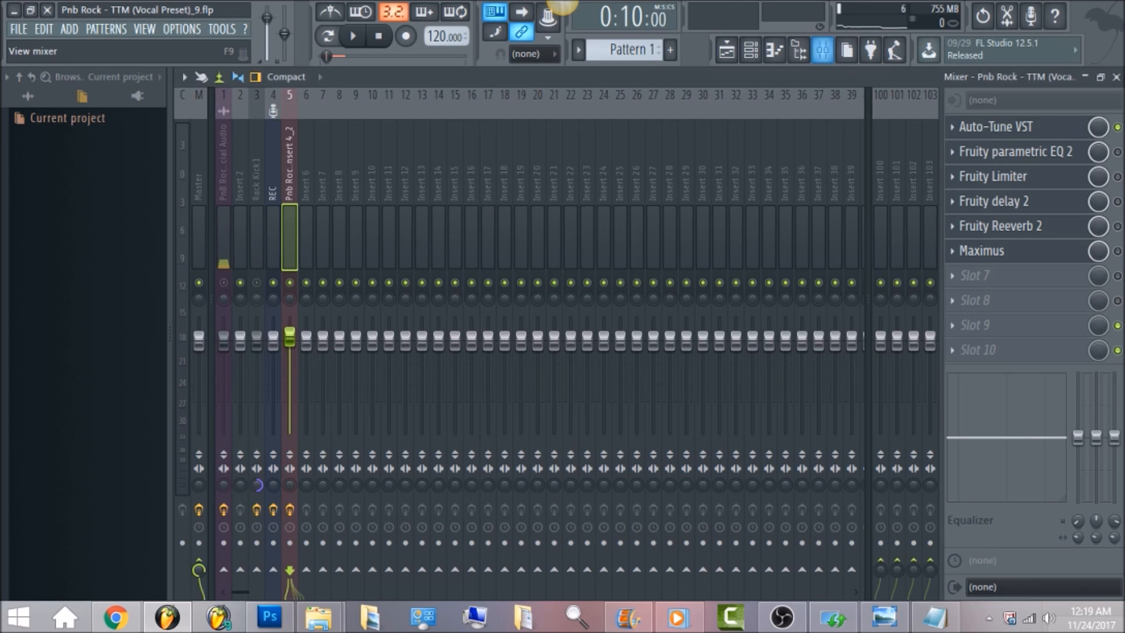
Enable Fruity parametric EQ 2 on the vocal track and audition the vocal with its curve open
left_click(1026, 167)
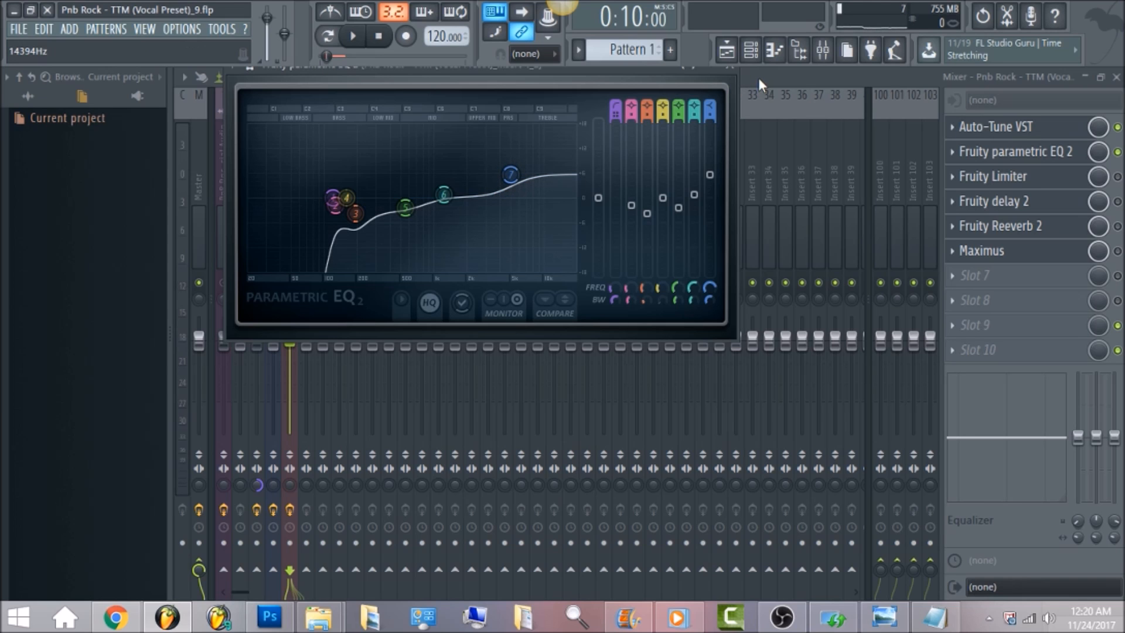
key("space")
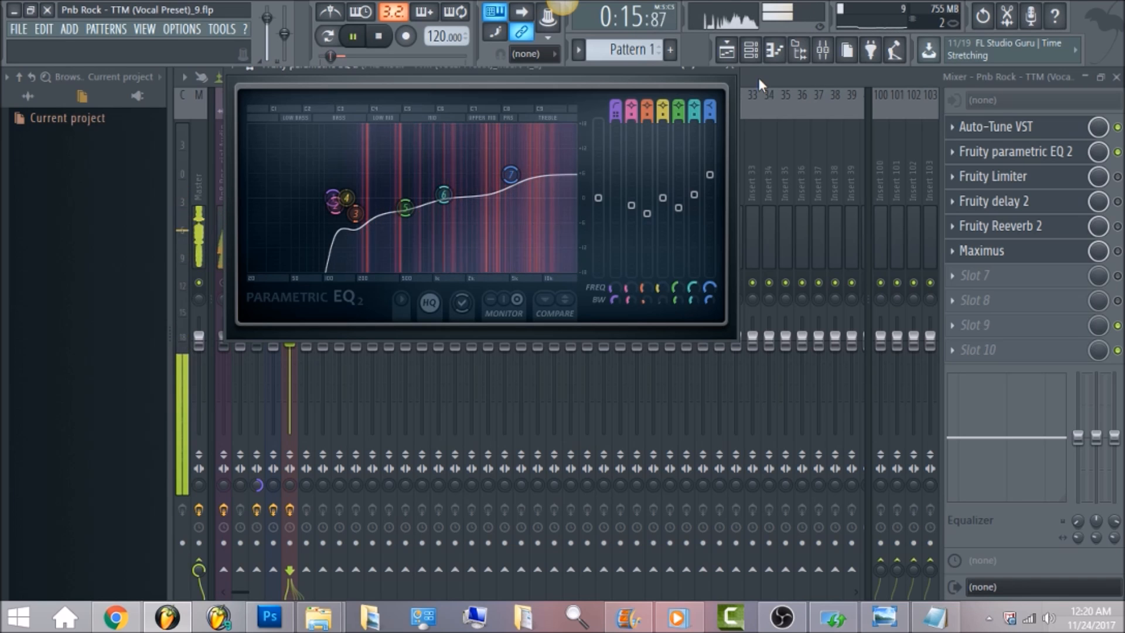
key("space")
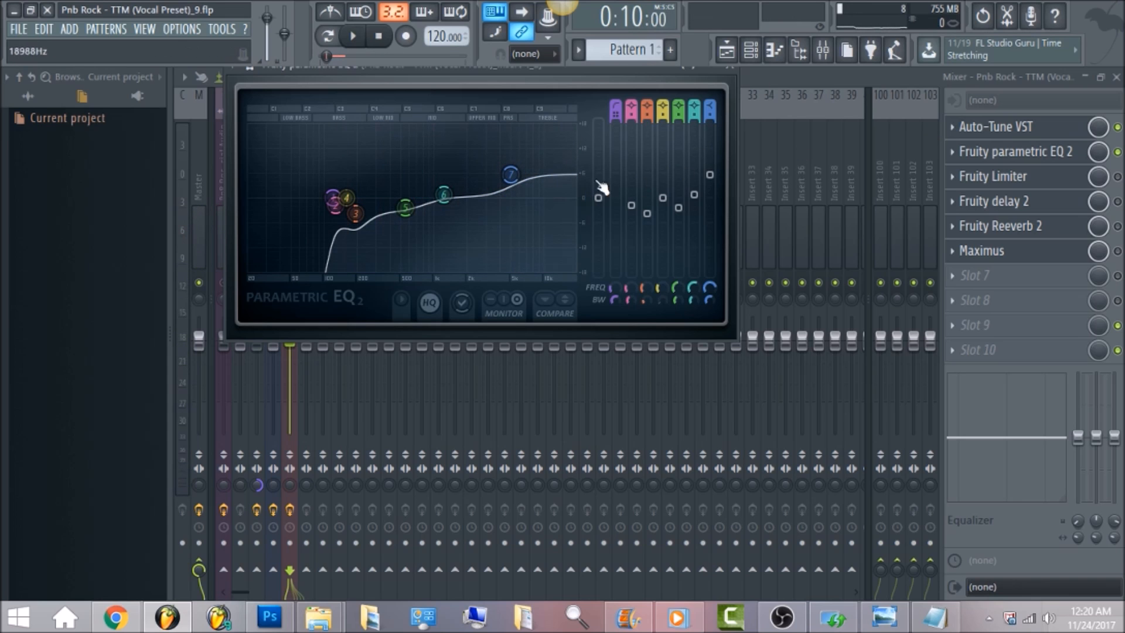
Enable Fruity Limiter on the vocal track, check its attack and ahead settings and audition the vocal
left_click(1118, 177)
left_click(1076, 178)
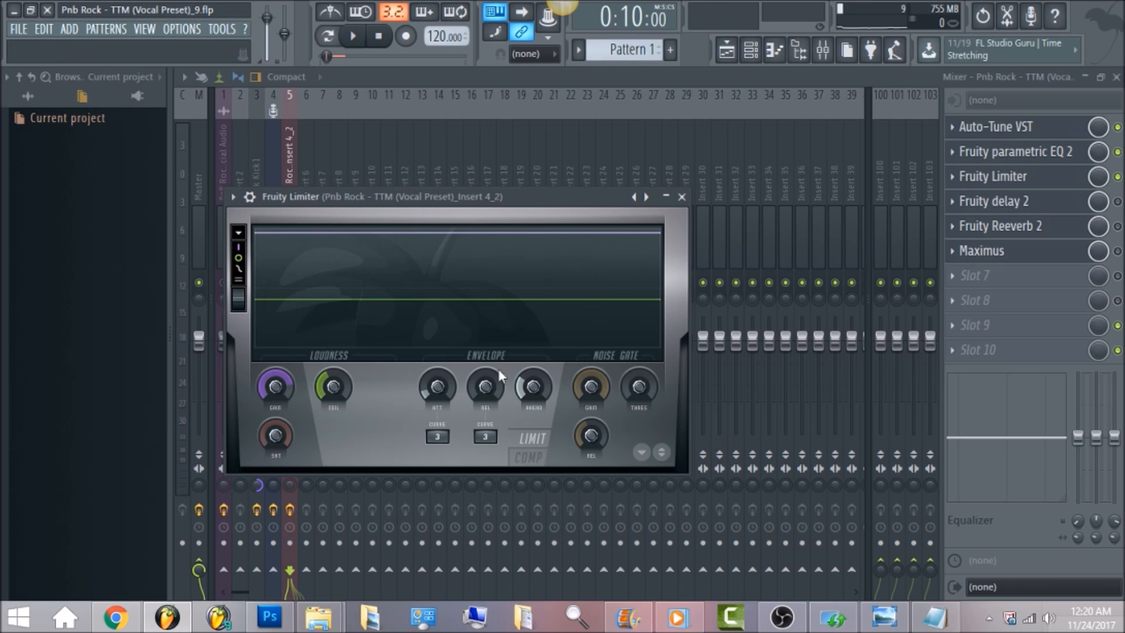
left_click(437, 387)
left_click(533, 387)
key("space")
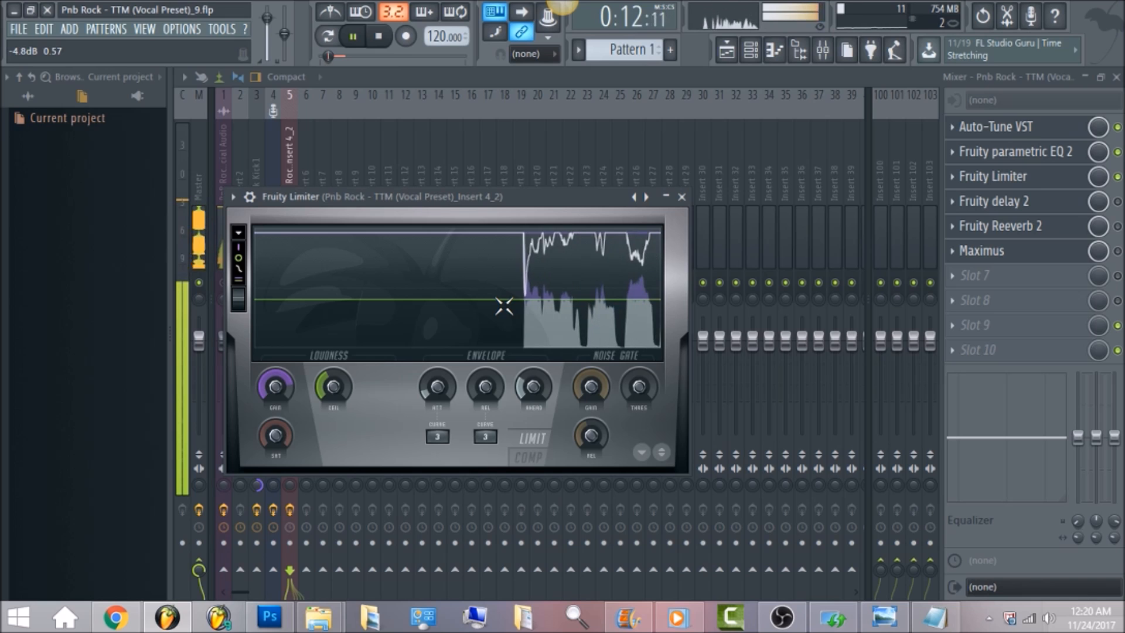
left_click(383, 43)
Enable Fruity delay 2 on the vocal track and audition the vocal with its settings open
left_click(1117, 201)
left_click(1059, 208)
left_click(1058, 210)
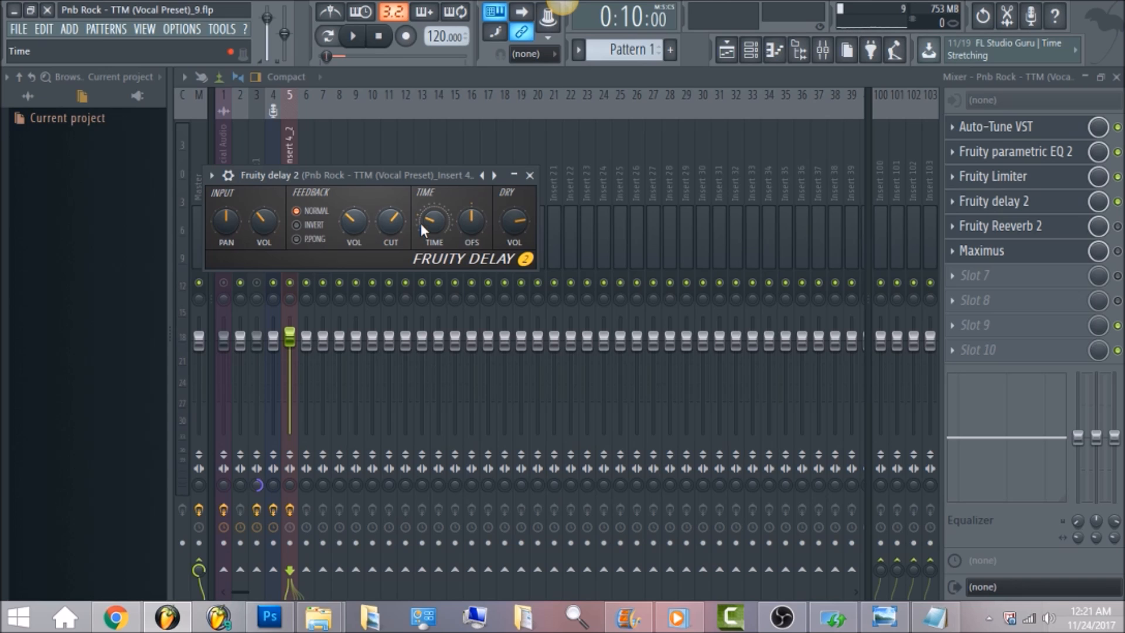
key("space")
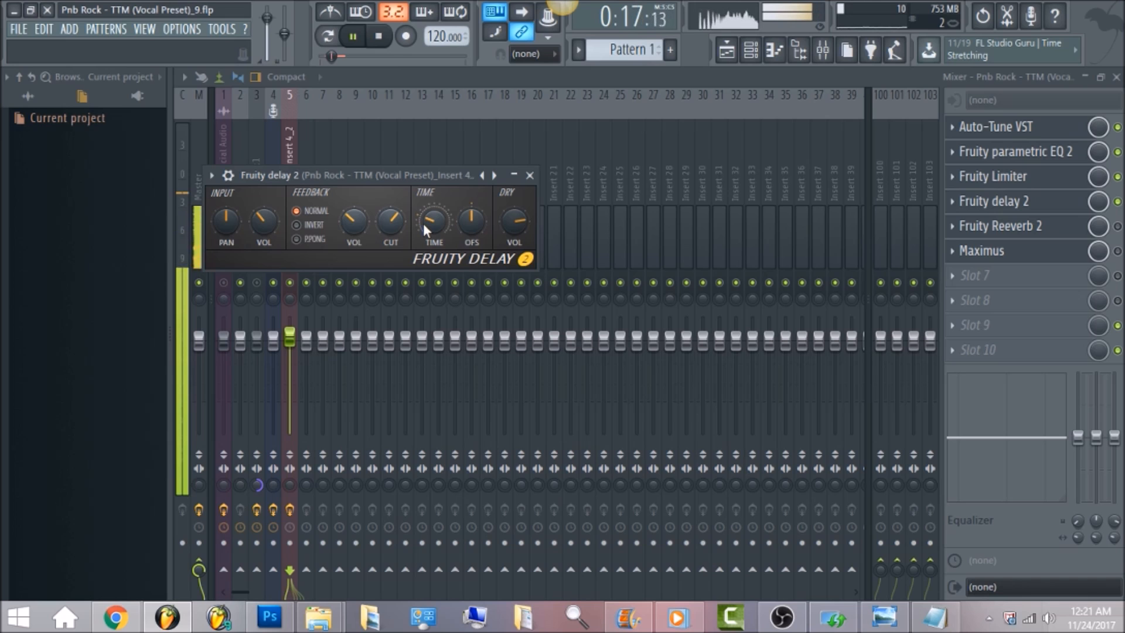
key("space")
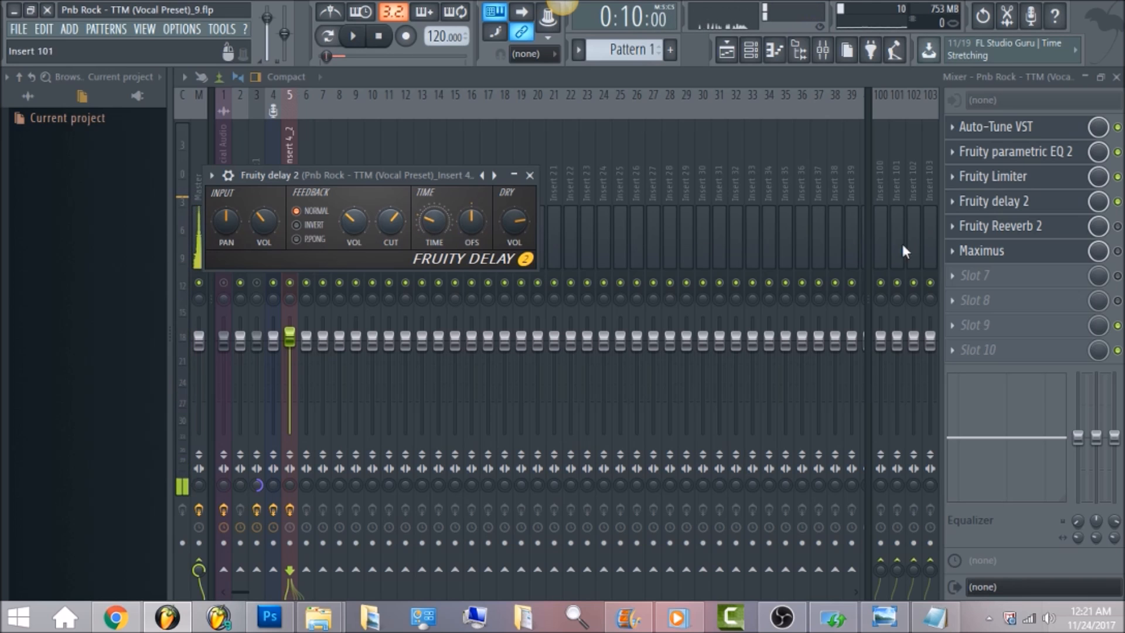
Enable Fruity Reeverb 2 on the vocal track, check its high cut and room size and audition the vocal
left_click(1117, 226)
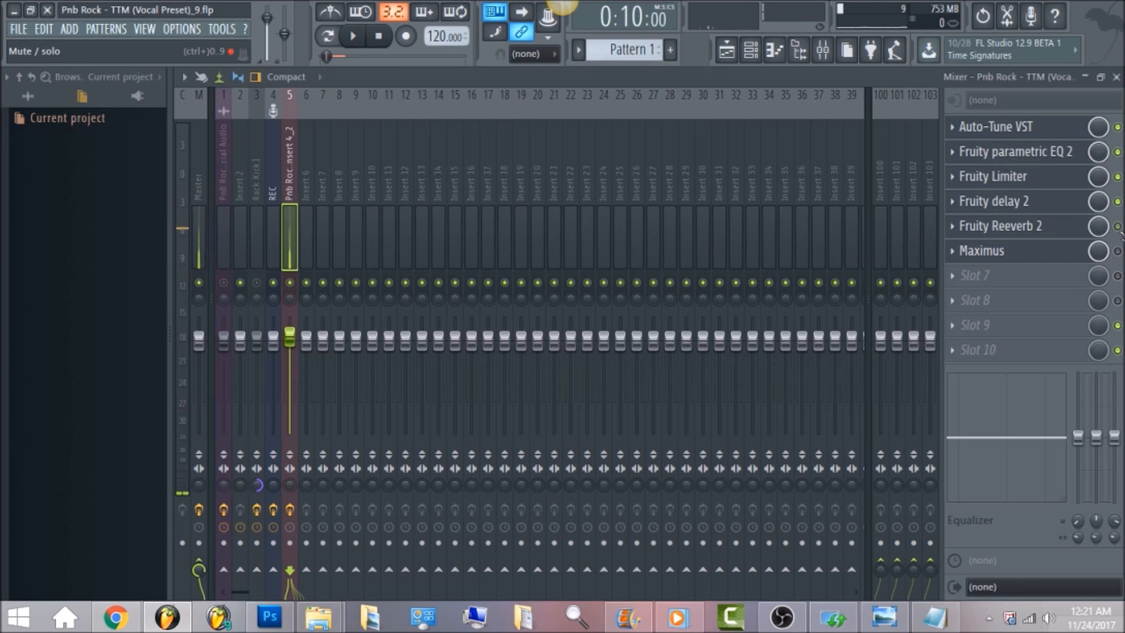
left_click(1067, 233)
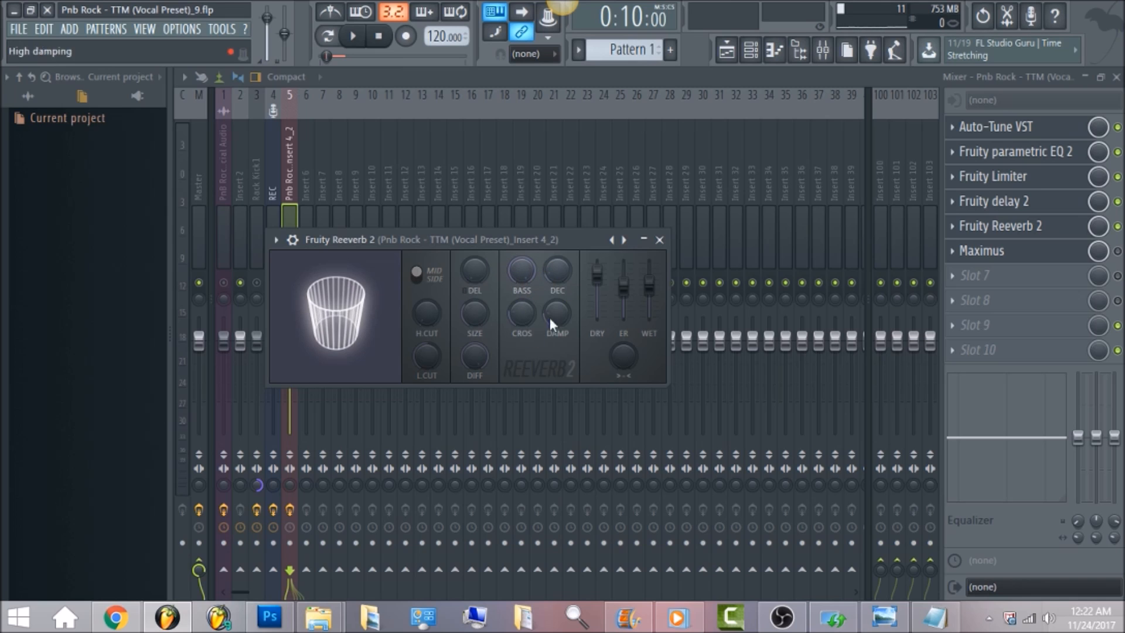
left_click_drag(426, 312, 426, 310)
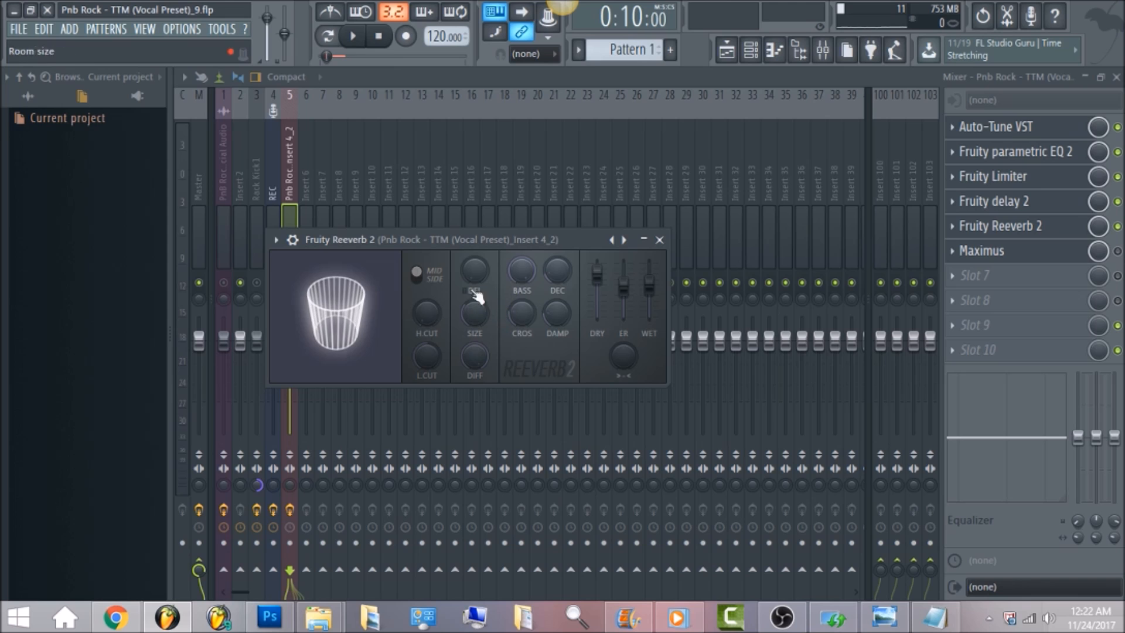
left_click_drag(475, 313, 475, 311)
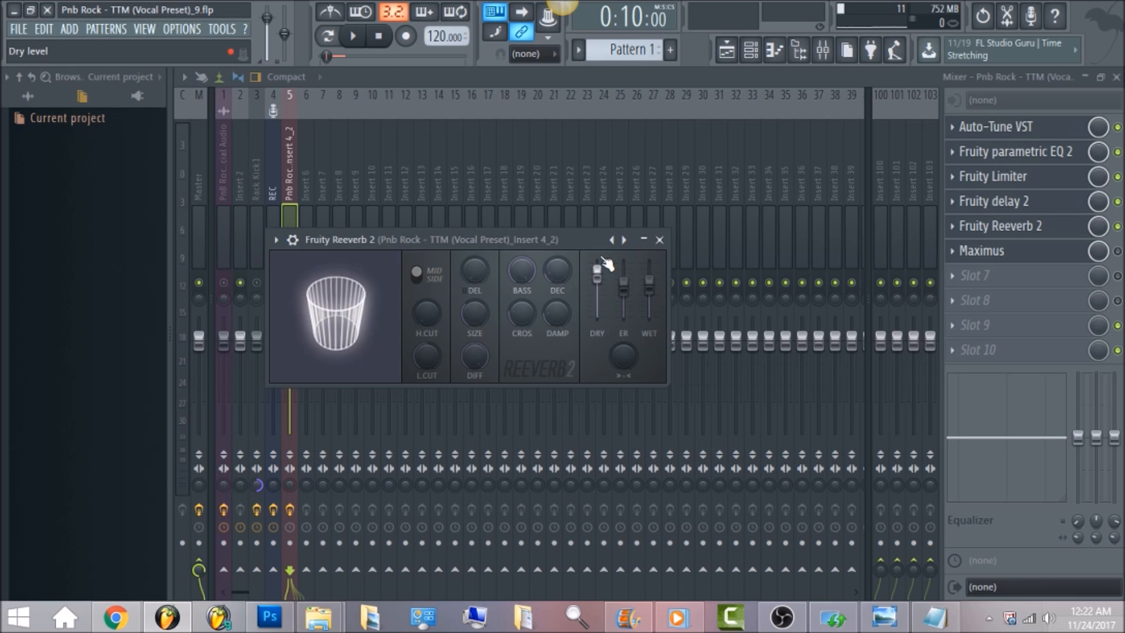
key("space")
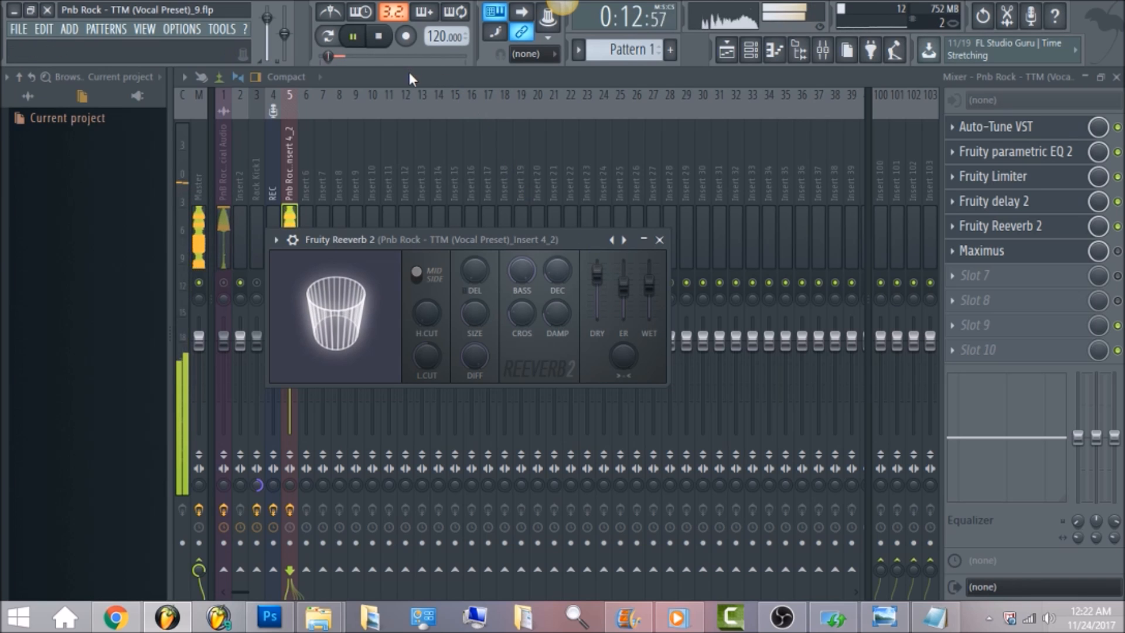
left_click(379, 39)
left_click(659, 239)
Enable Maximus on the vocal track and open its settings
left_click(1117, 251)
left_click(1064, 256)
left_click(1064, 253)
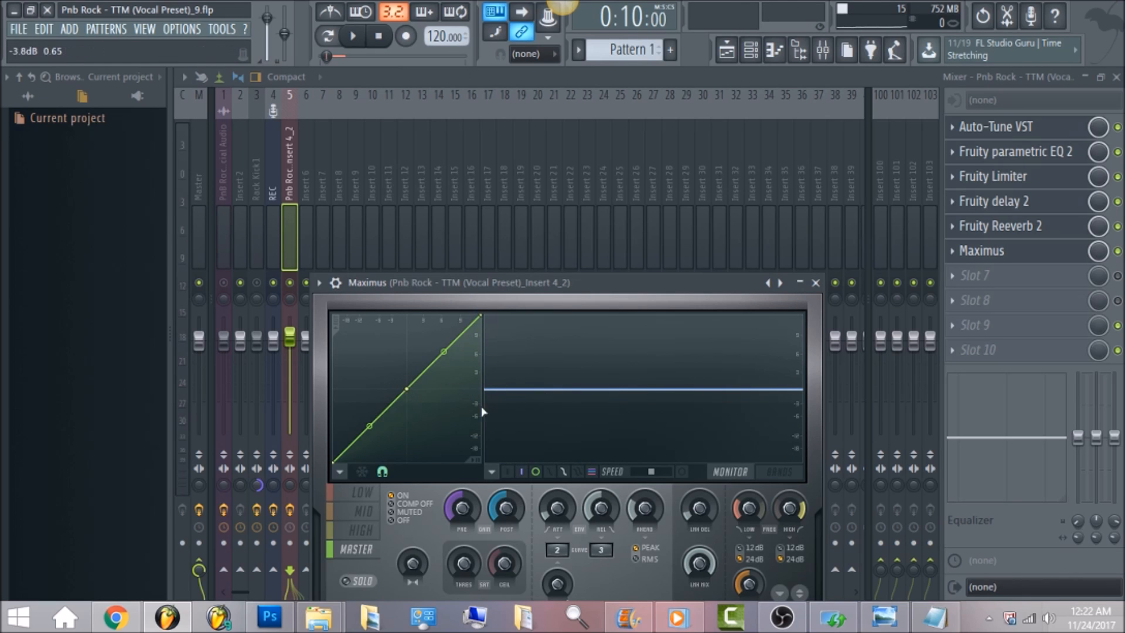
Examine the Maximus high, mid, low and master band curves while auditioning the vocal
left_click(362, 538)
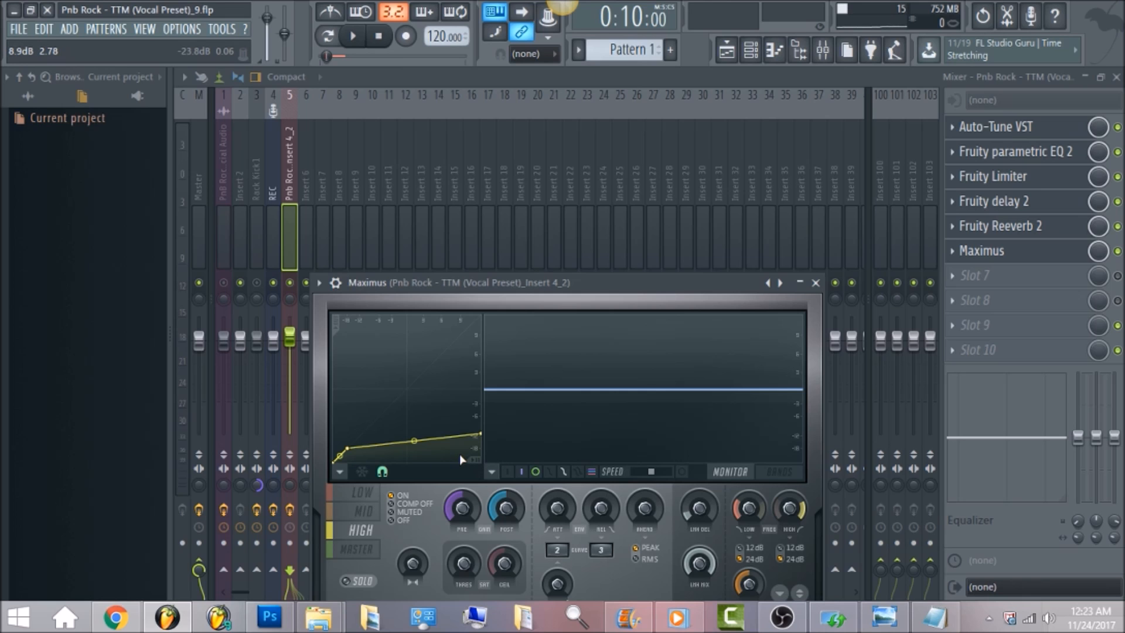
key("space")
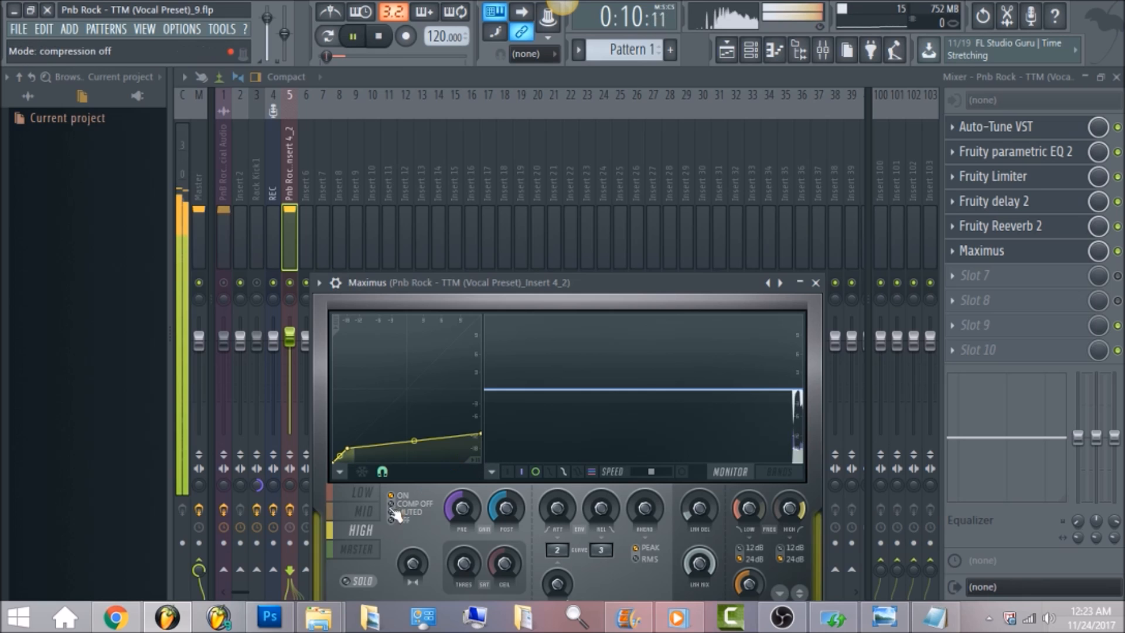
left_click(364, 511)
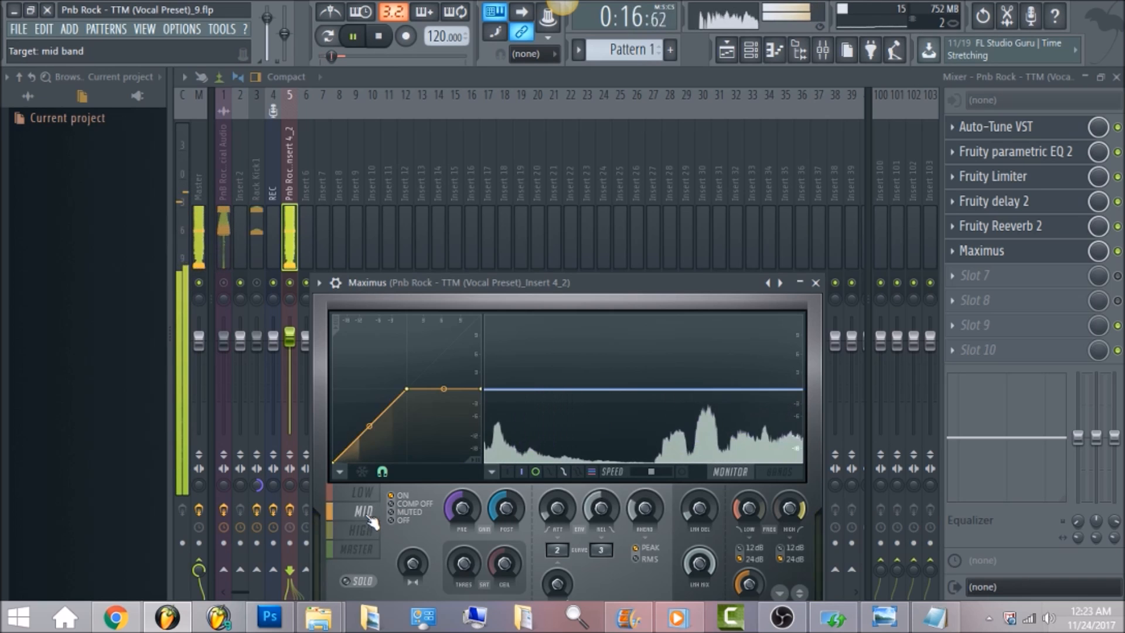
left_click(363, 493)
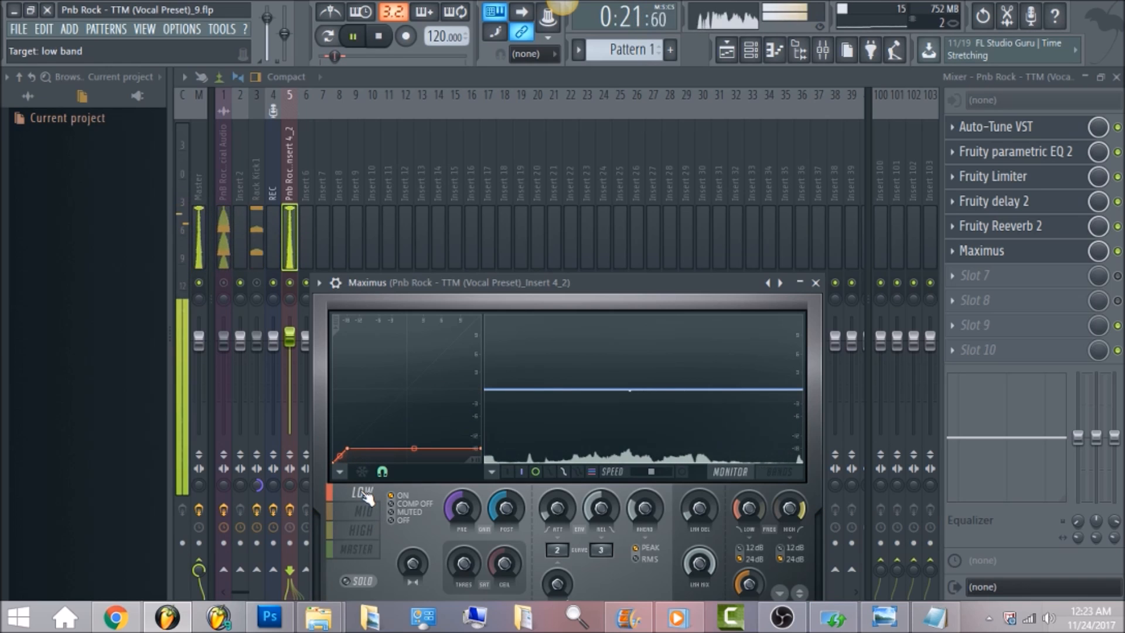
key("space")
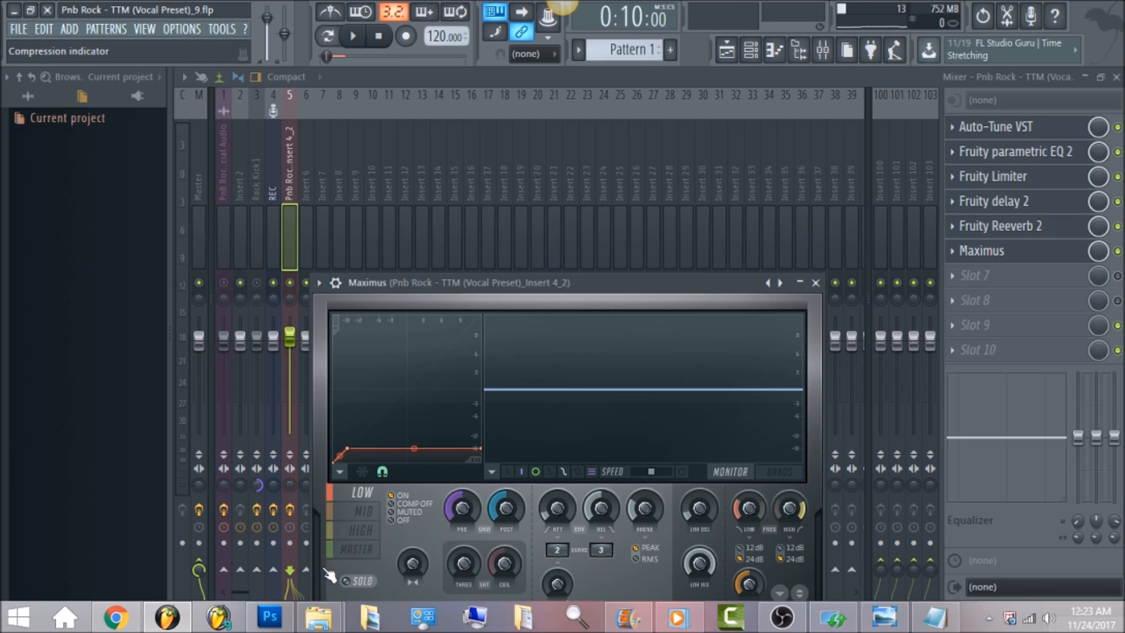
left_click(367, 549)
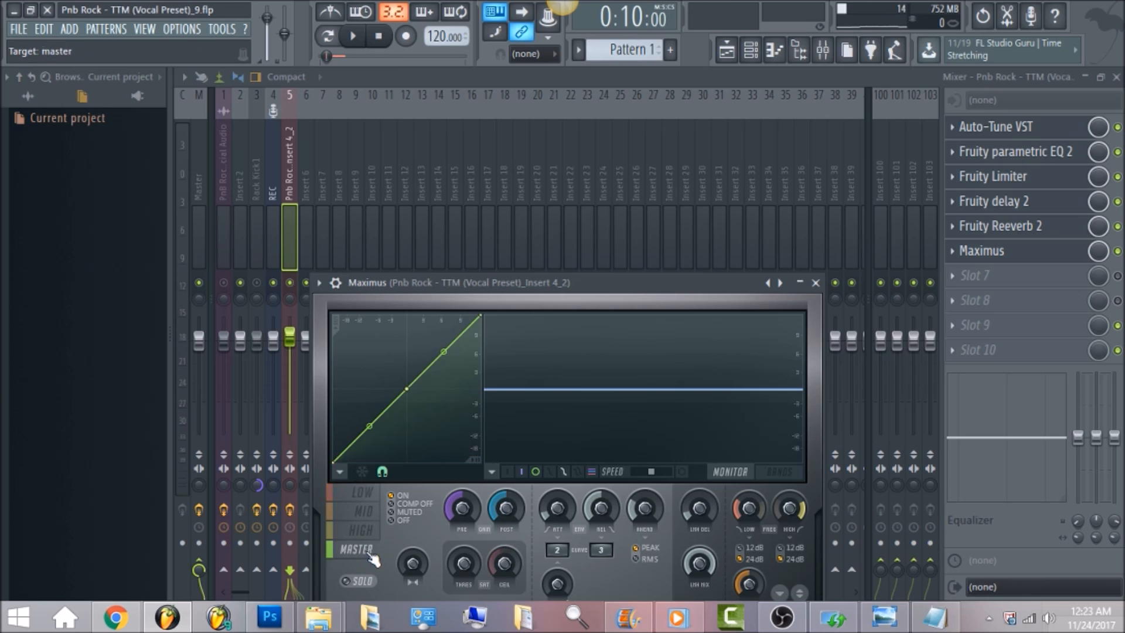
left_click(282, 194)
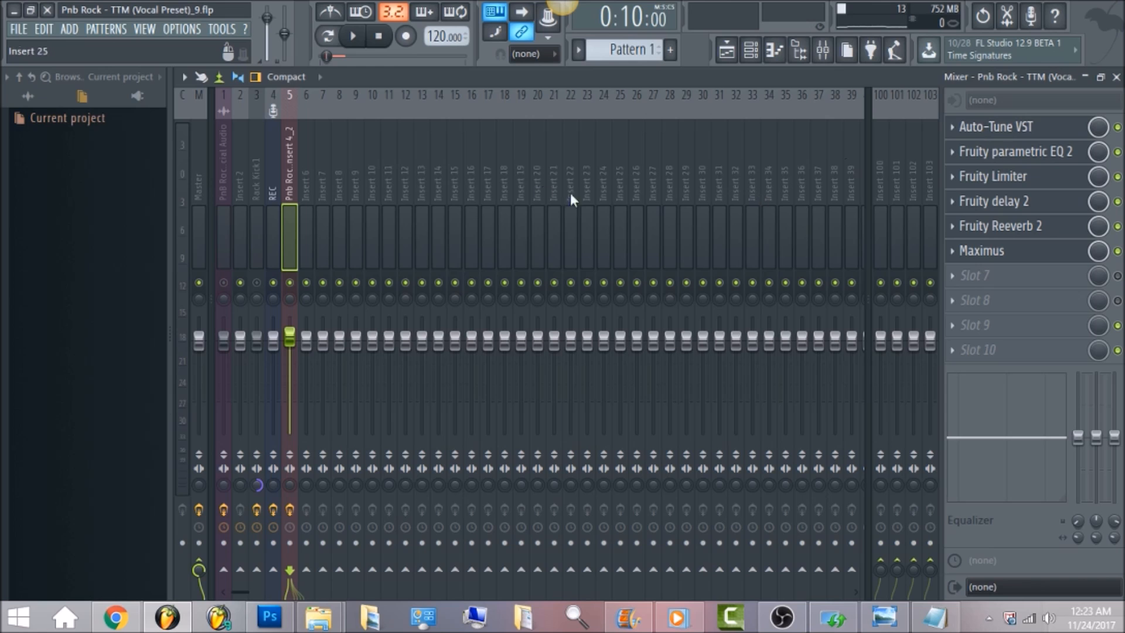
Unmute the song audio on insert 1 and the Rack Kick1 track
left_click(226, 240)
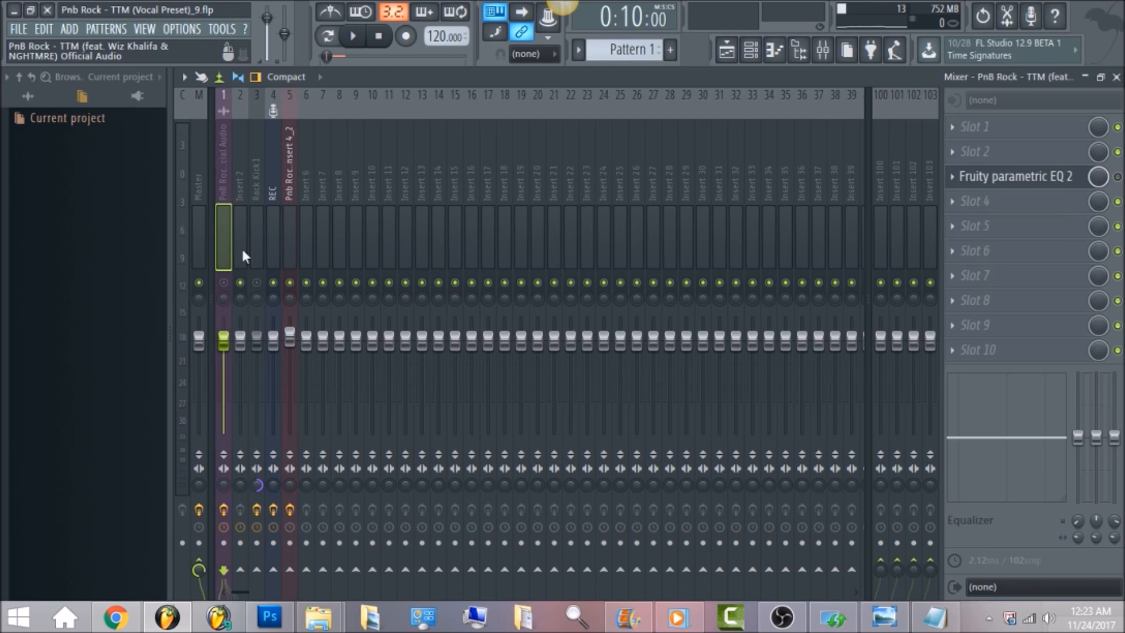
left_click(225, 283)
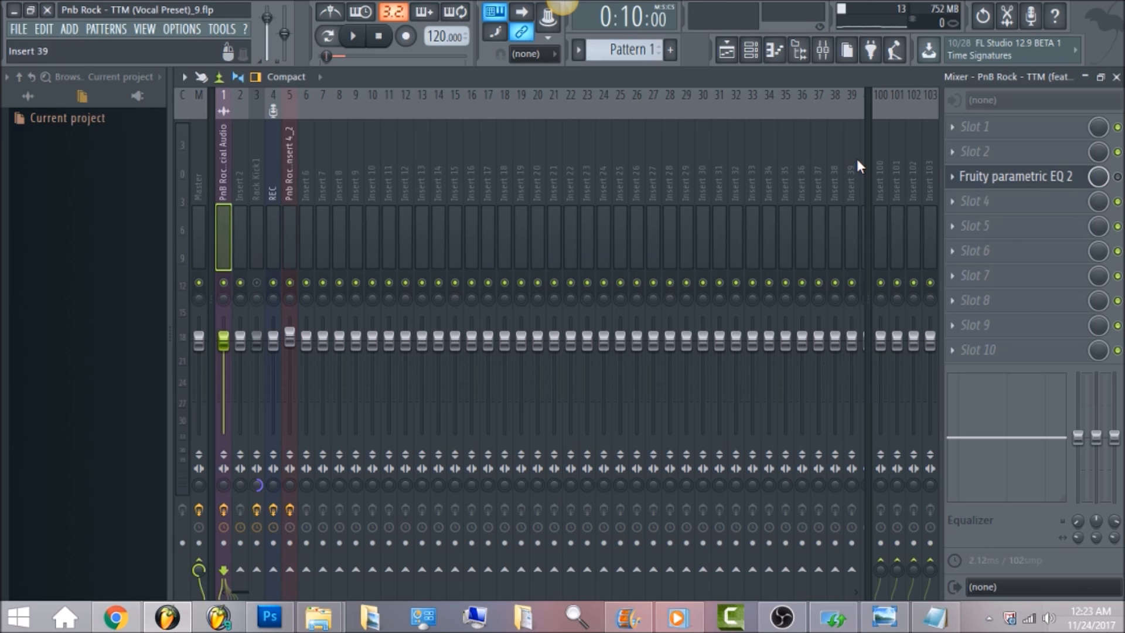
left_click(252, 185)
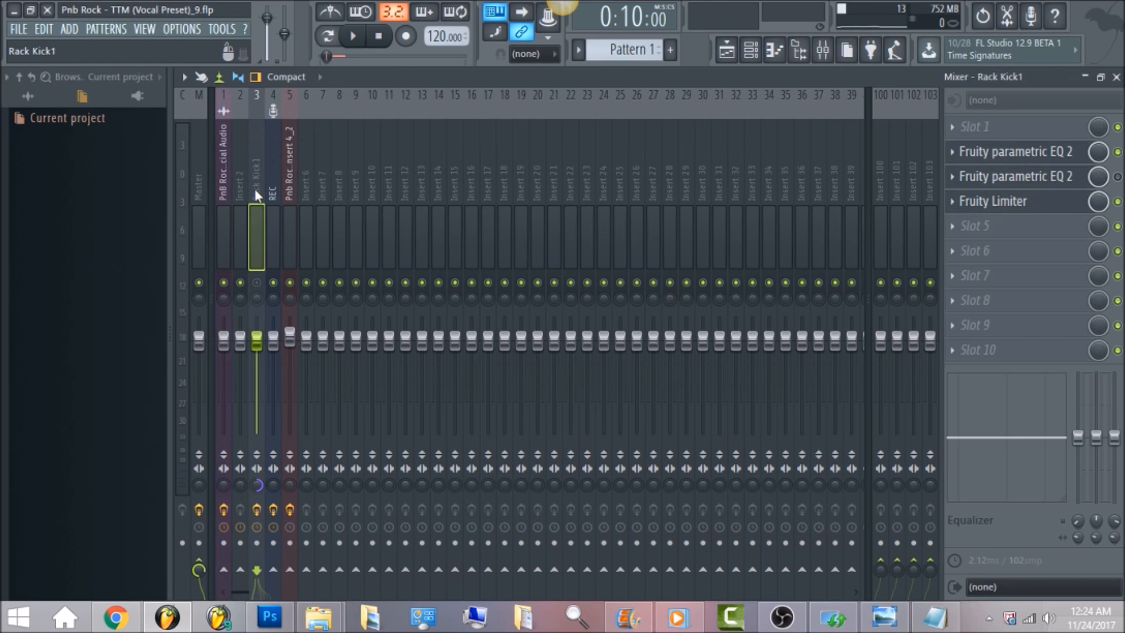
left_click(257, 283)
Inspect the first Fruity parametric EQ 2 on Rack Kick1 and play the full mix
left_click(1041, 158)
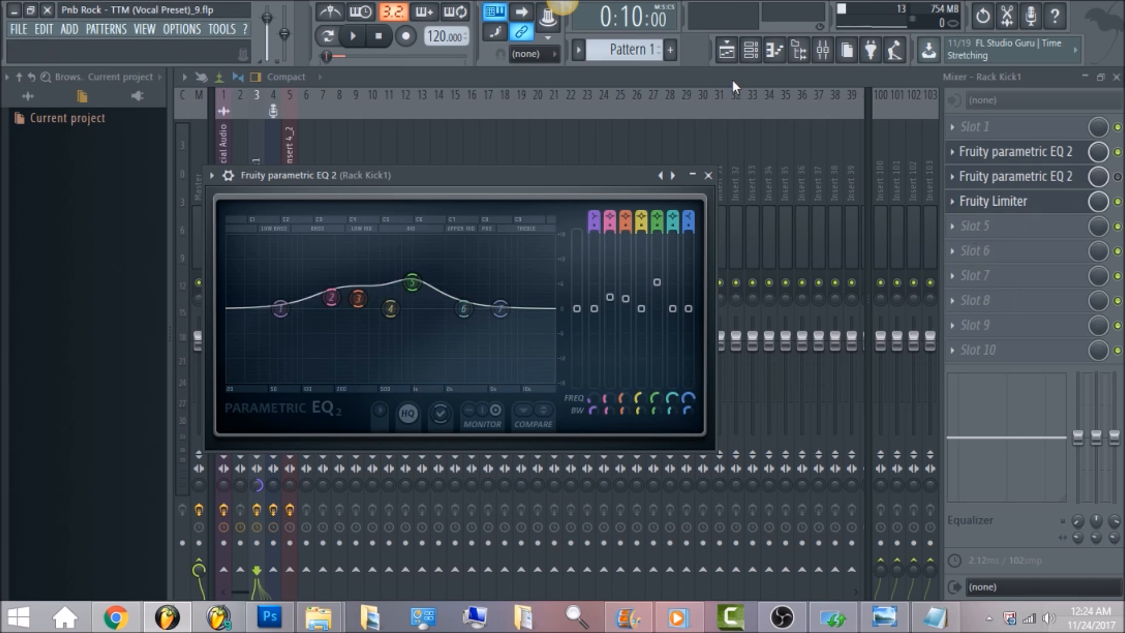
left_click(708, 175)
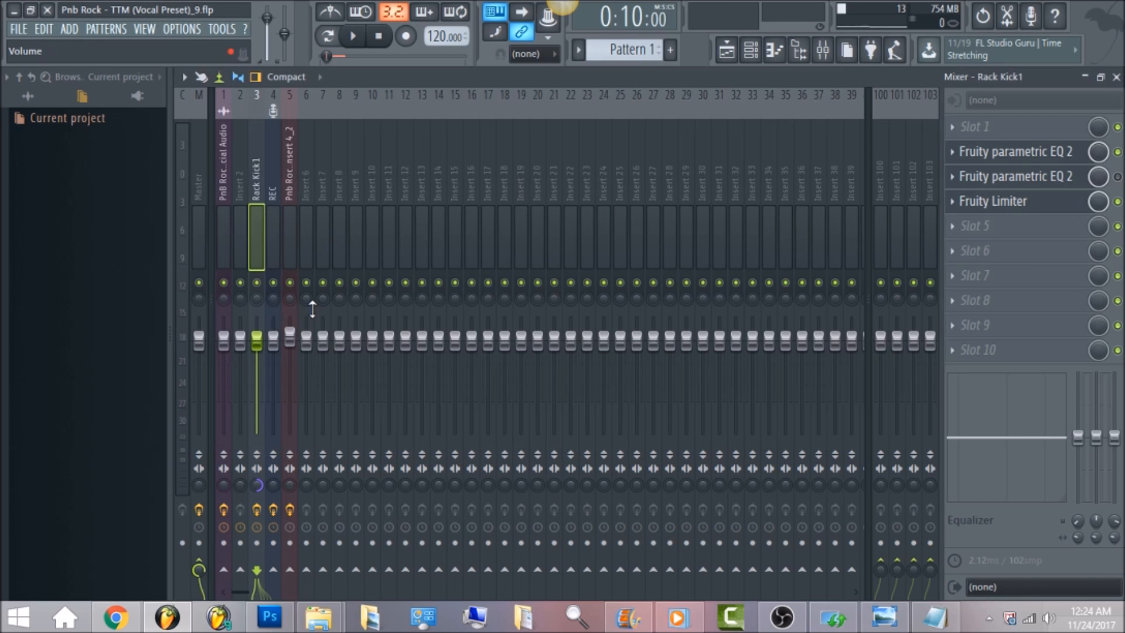
key("space")
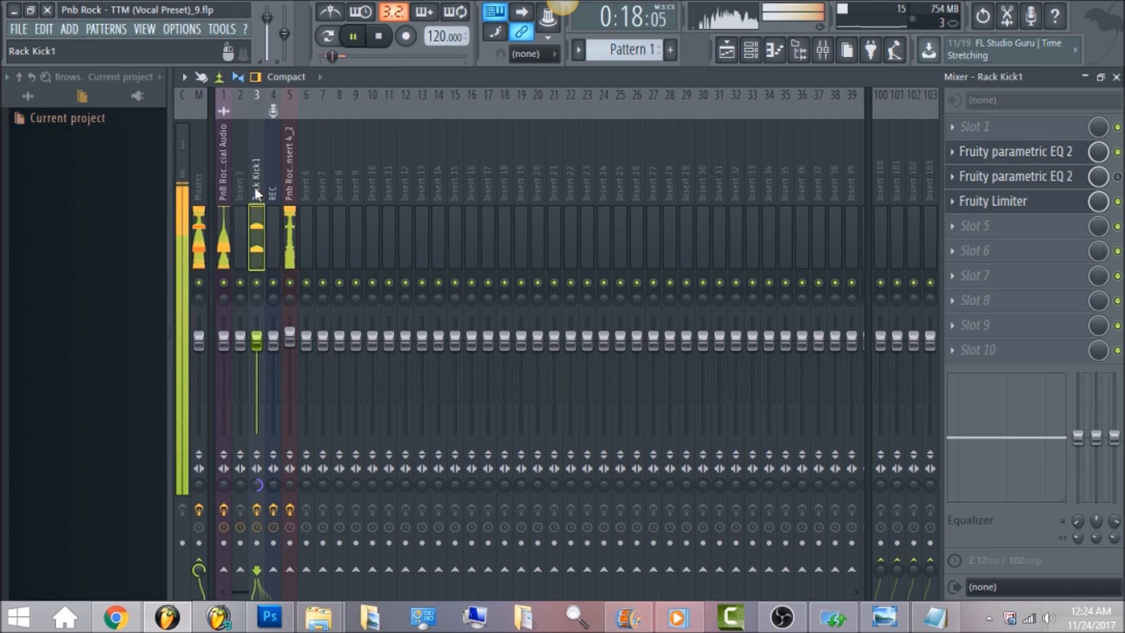
Stop playback and open iZotope Ozone 5 on the Master track
key("space")
left_click(201, 166)
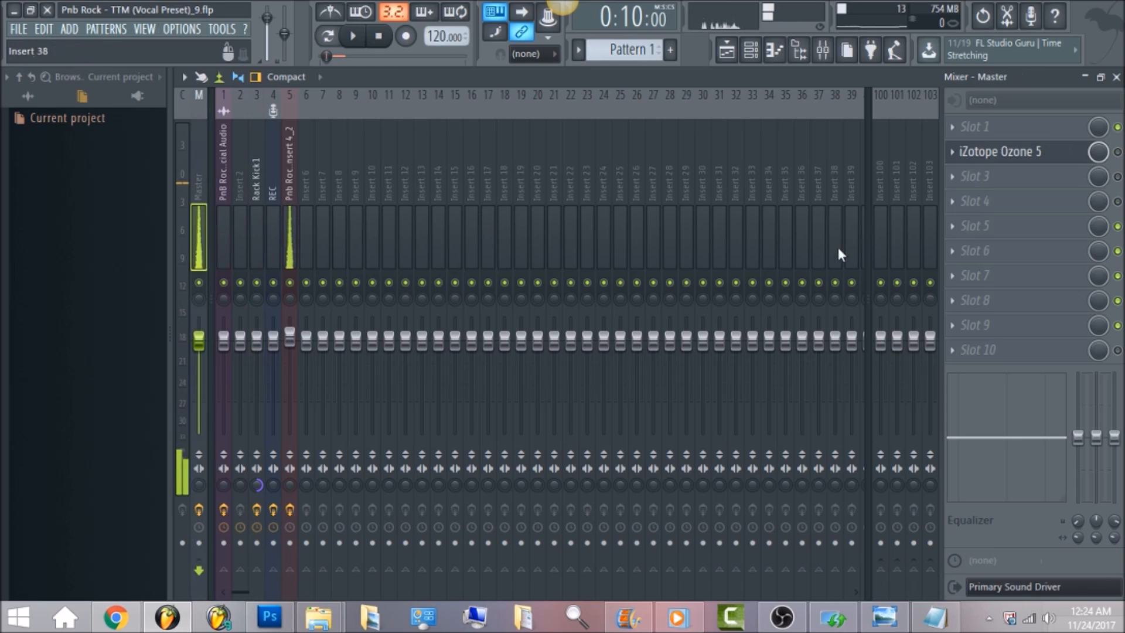
left_click(1047, 164)
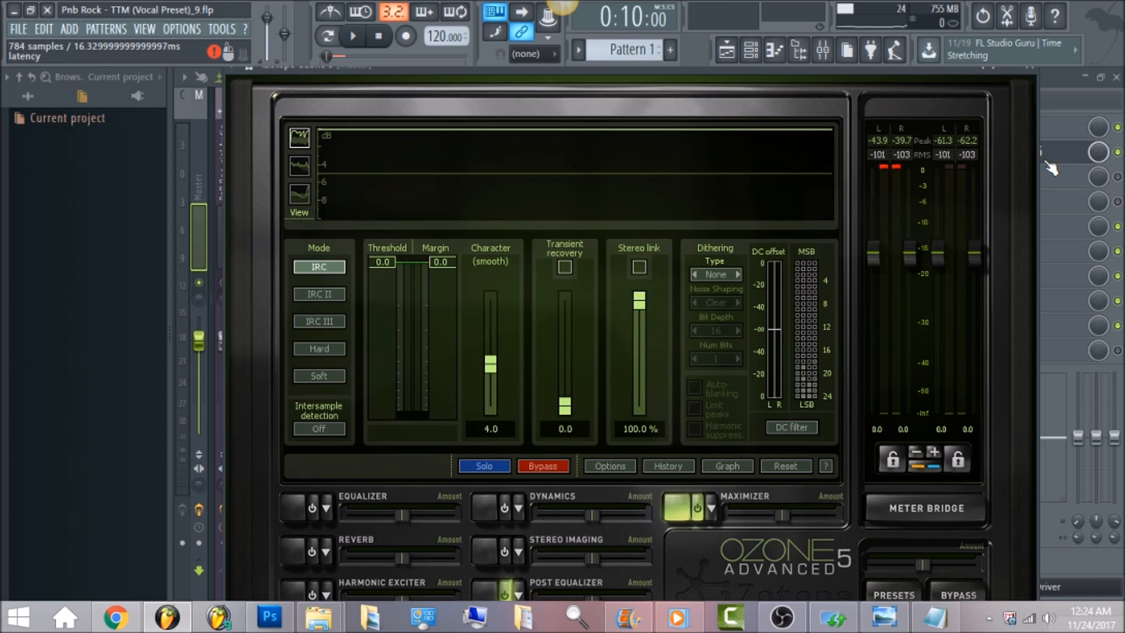
Examine Ozone's Post Equalizer, including the lowpass filter types for band 8 and the module filter graph
left_click(483, 583)
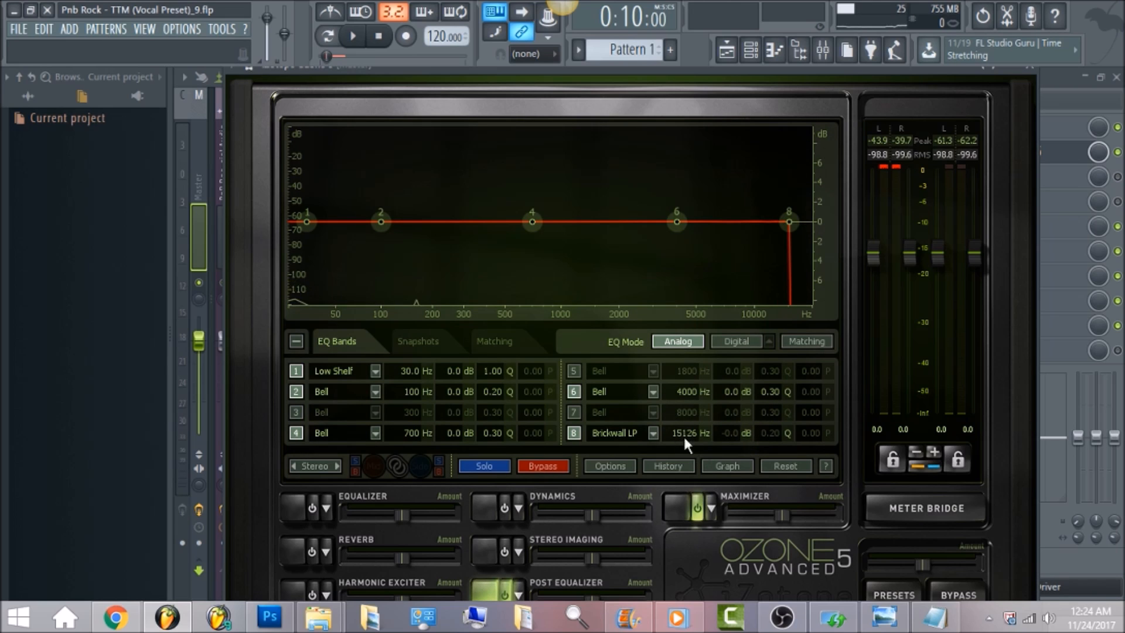
left_click(652, 434)
mouse_move(637, 484)
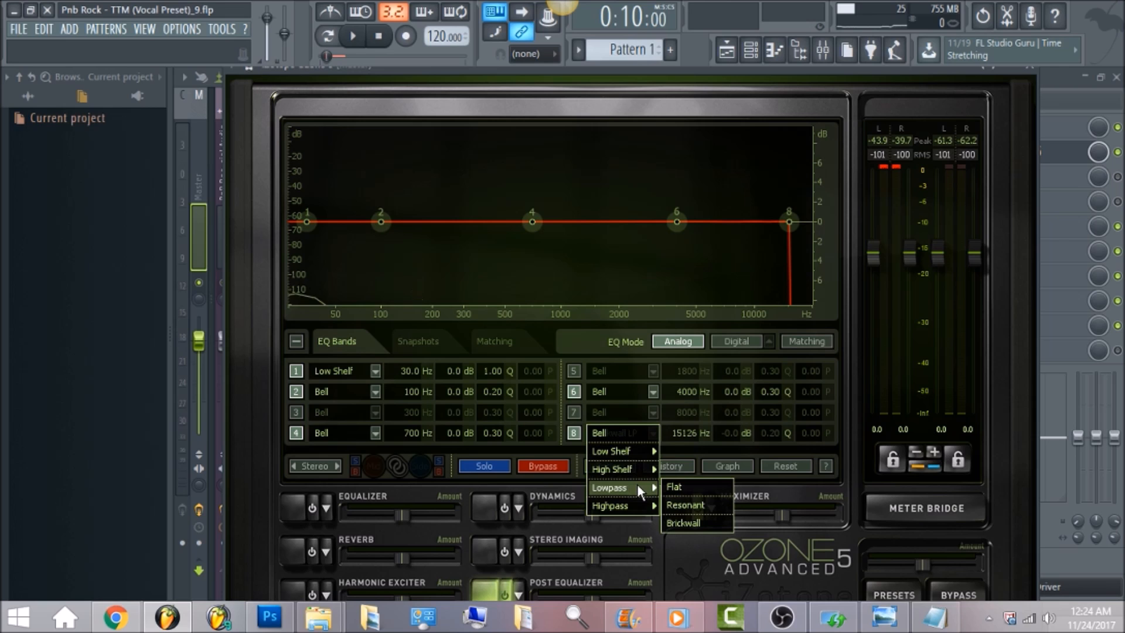
left_click(854, 570)
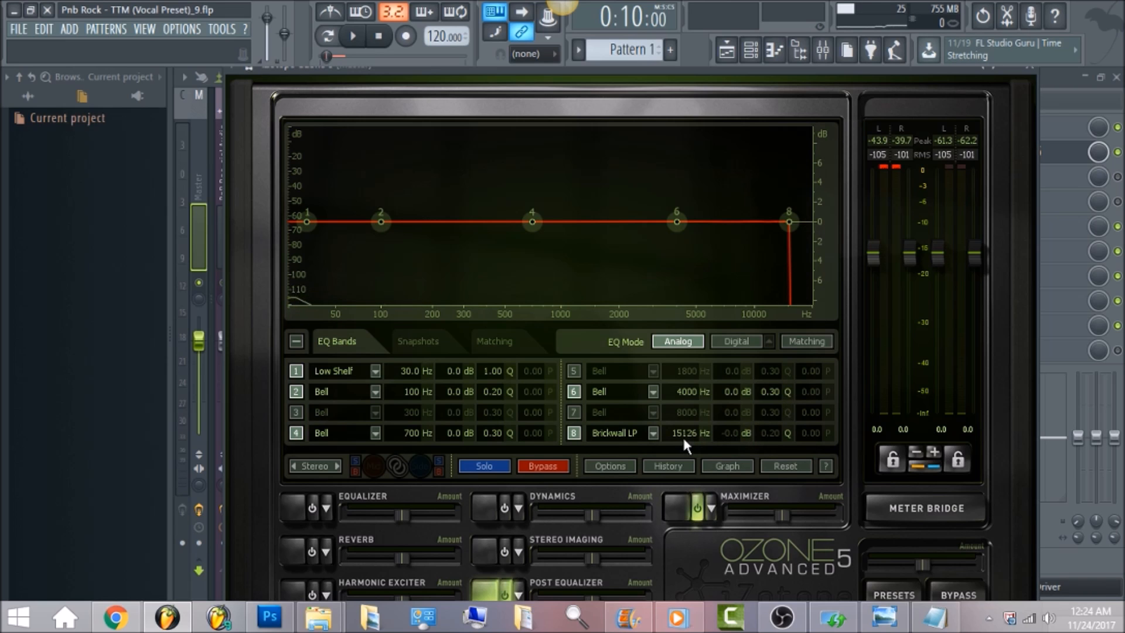
left_click(725, 466)
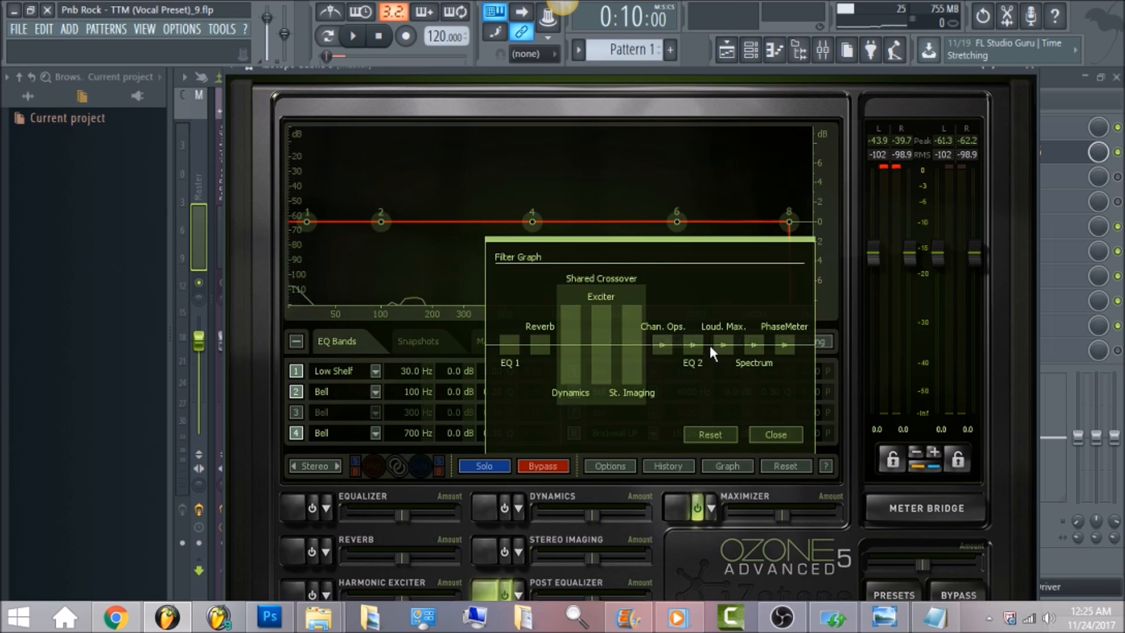
left_click(782, 434)
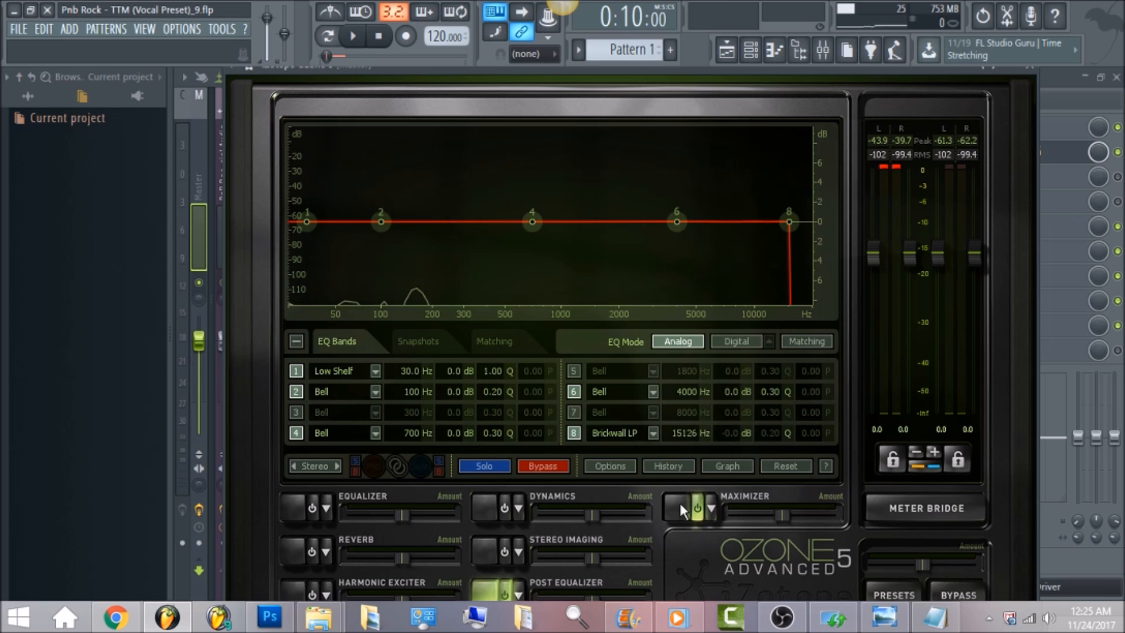
Audition the full mix through Ozone while viewing the Maximizer, and stop playback to return to the Master track
key("space")
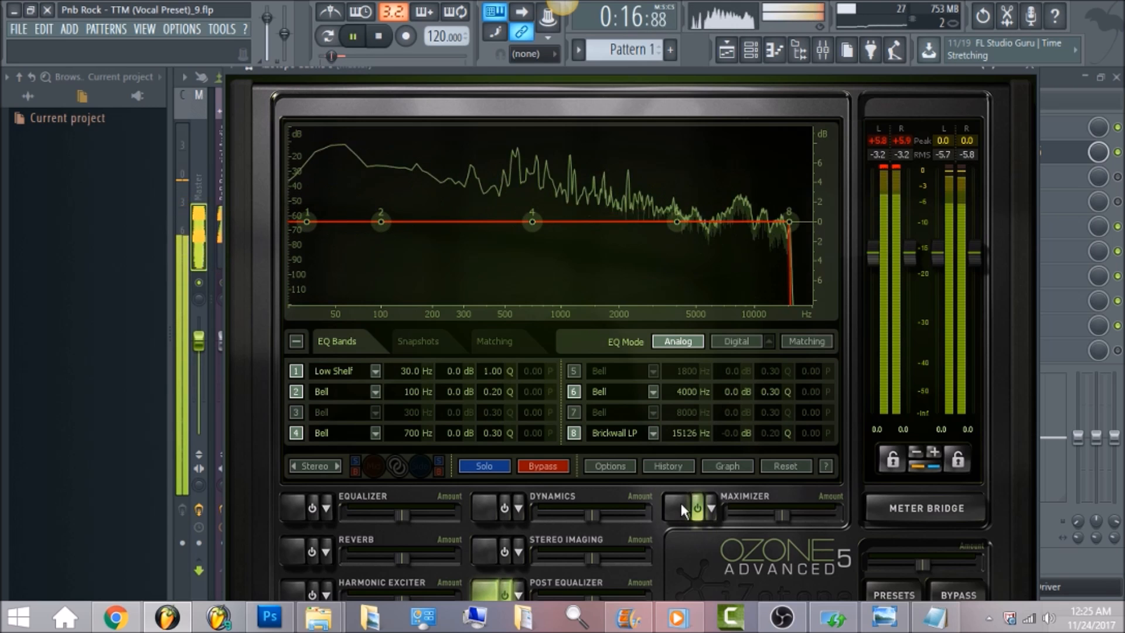
left_click(681, 503)
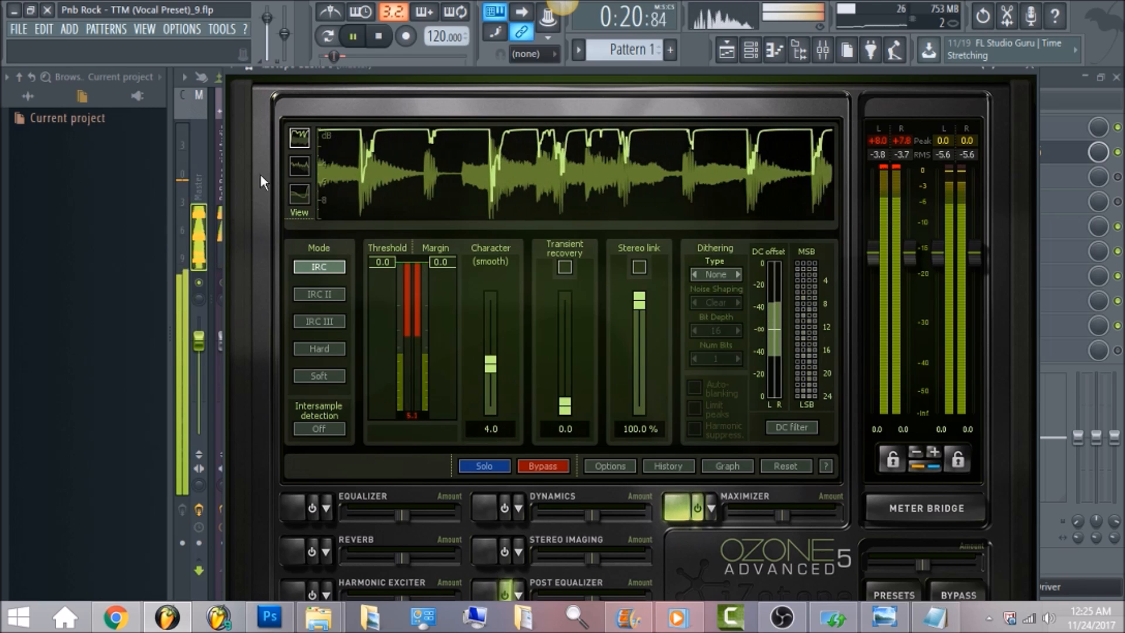
left_click(379, 36)
left_click(195, 159)
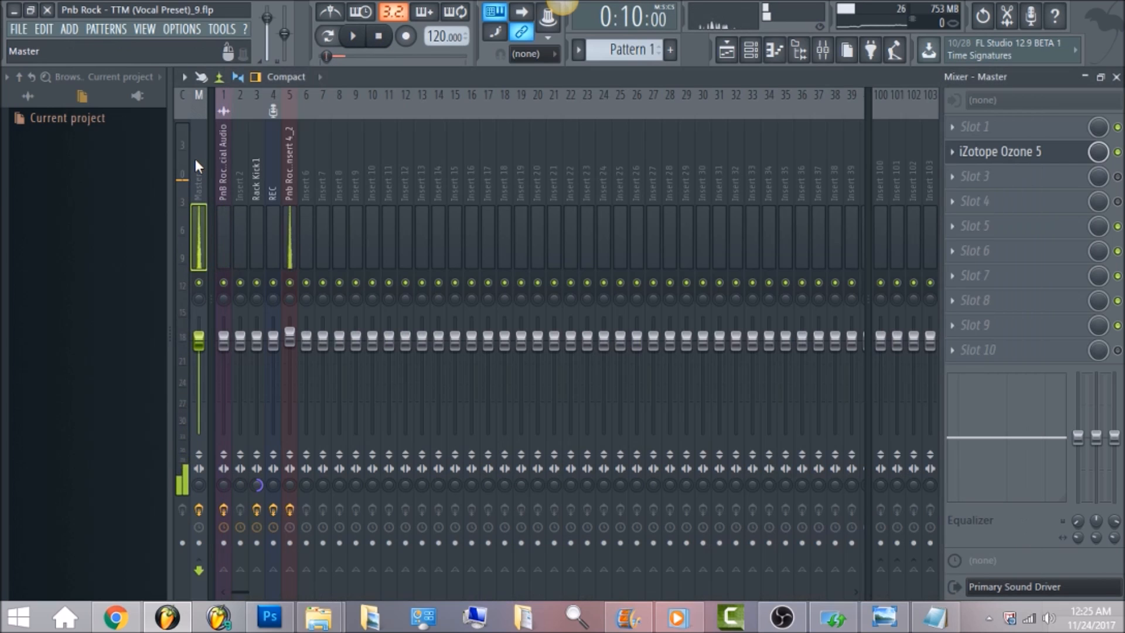